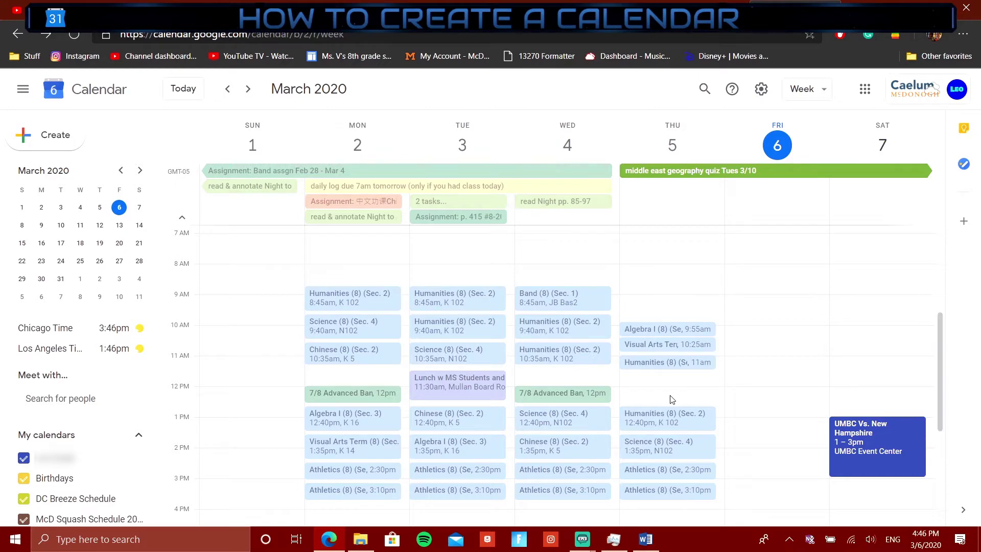
# Step: Open the form for creating a new calendar in the settings and return to the week view without filling it in
pyautogui.scroll(-3, 658, 346)
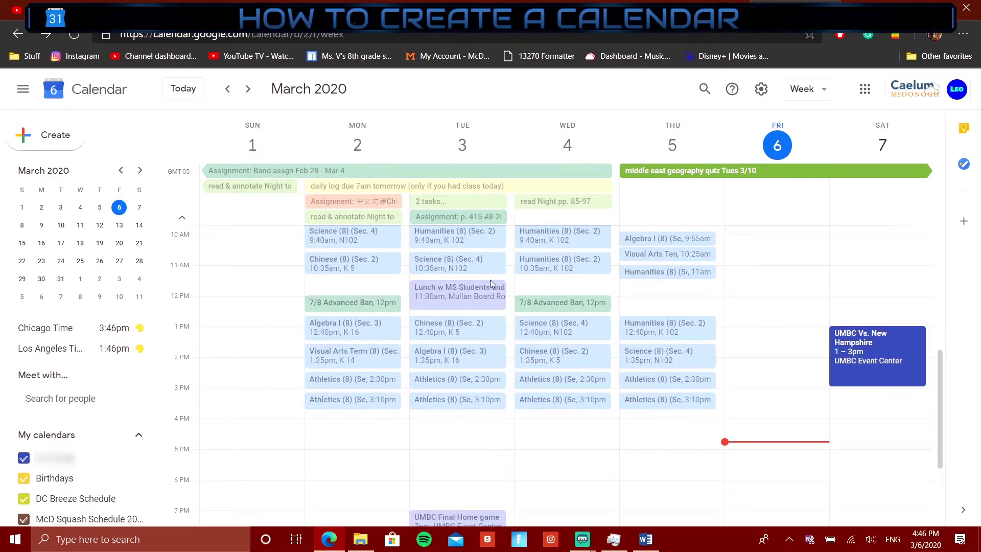
pyautogui.click(758, 100)
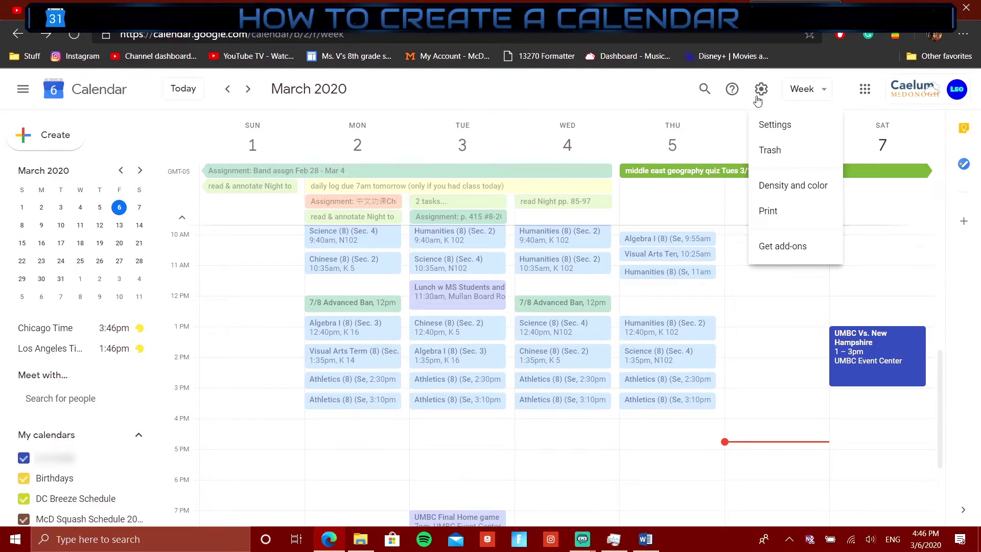
pyautogui.click(777, 132)
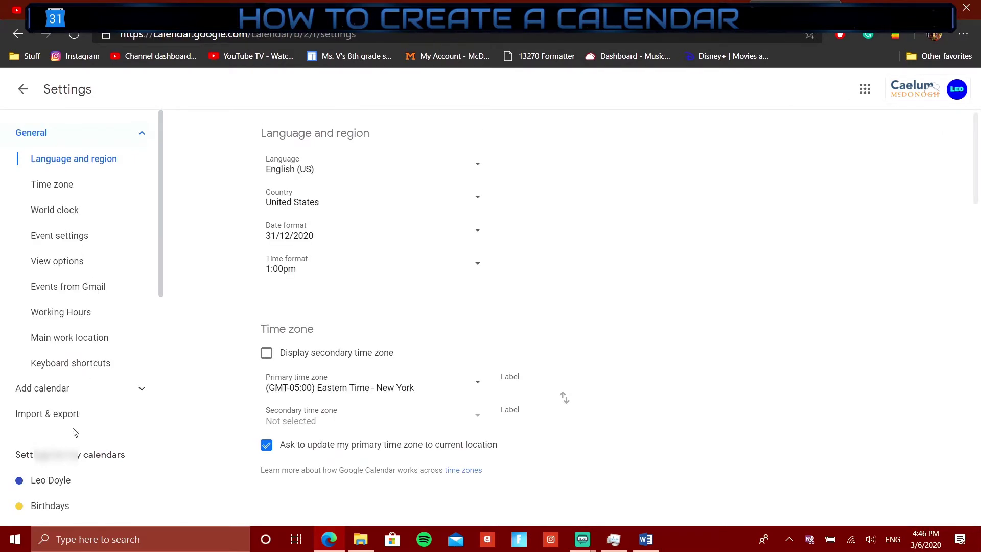
pyautogui.click(135, 393)
pyautogui.click(98, 441)
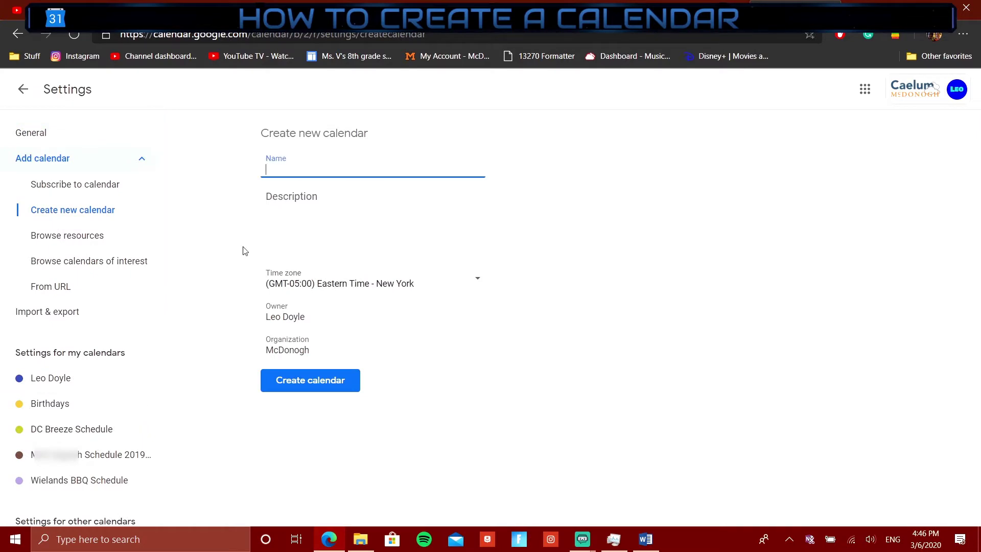
pyautogui.click(23, 89)
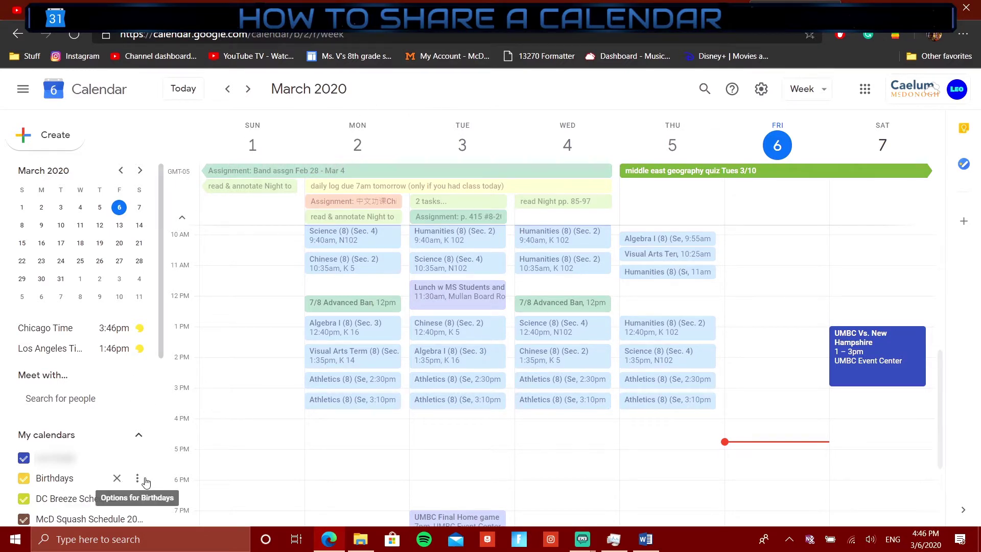
# Step: View the settings of the Birthdays calendar and the sharing options of the DC Breeze Schedule calendar, and return to the calendar
pyautogui.click(145, 480)
pyautogui.click(177, 412)
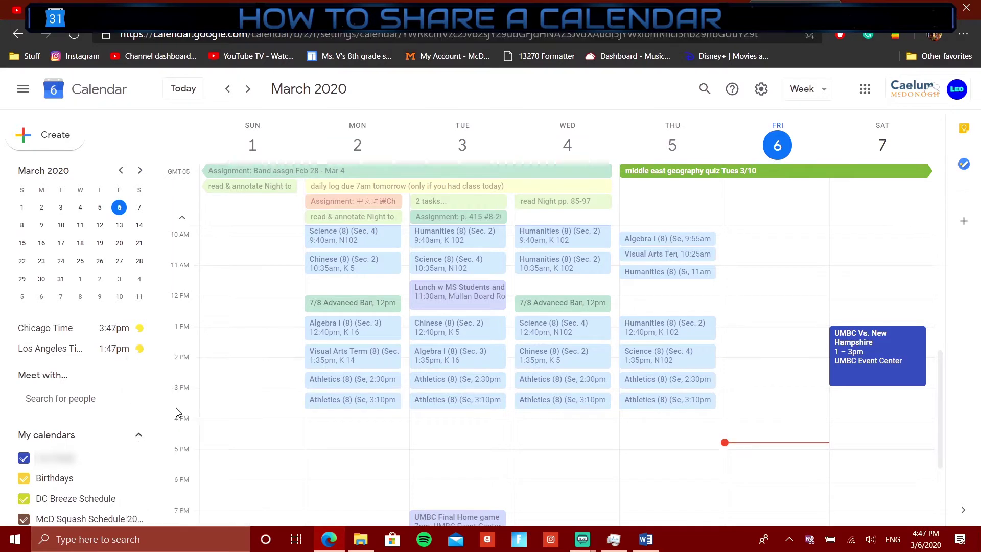
pyautogui.scroll(-2, 396, 318)
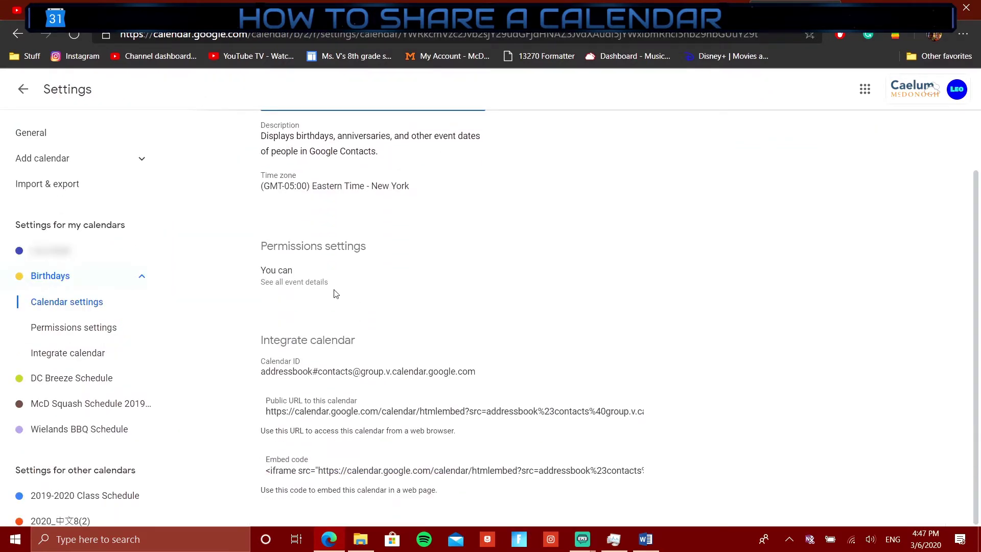
pyautogui.click(82, 381)
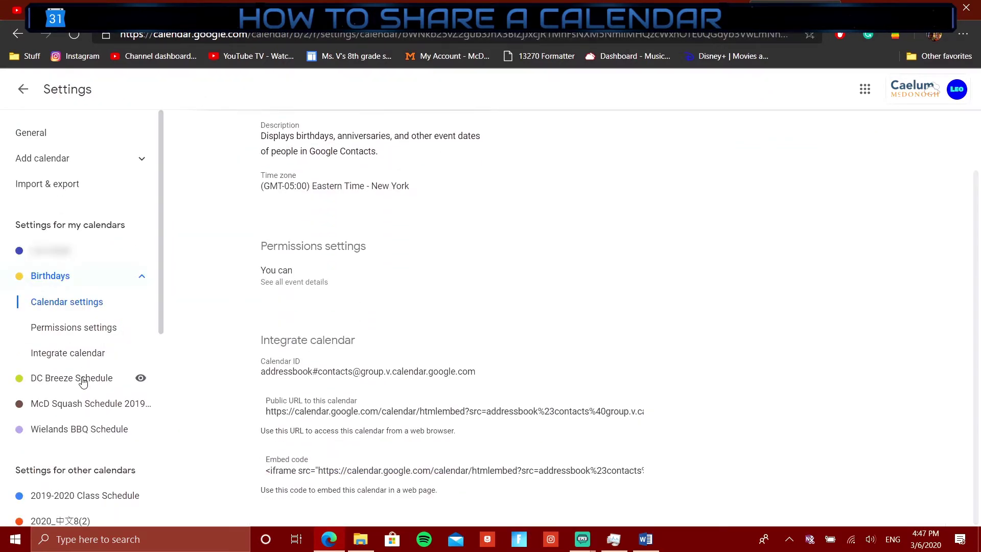
pyautogui.scroll(-5, 360, 281)
pyautogui.scroll(-4, 355, 329)
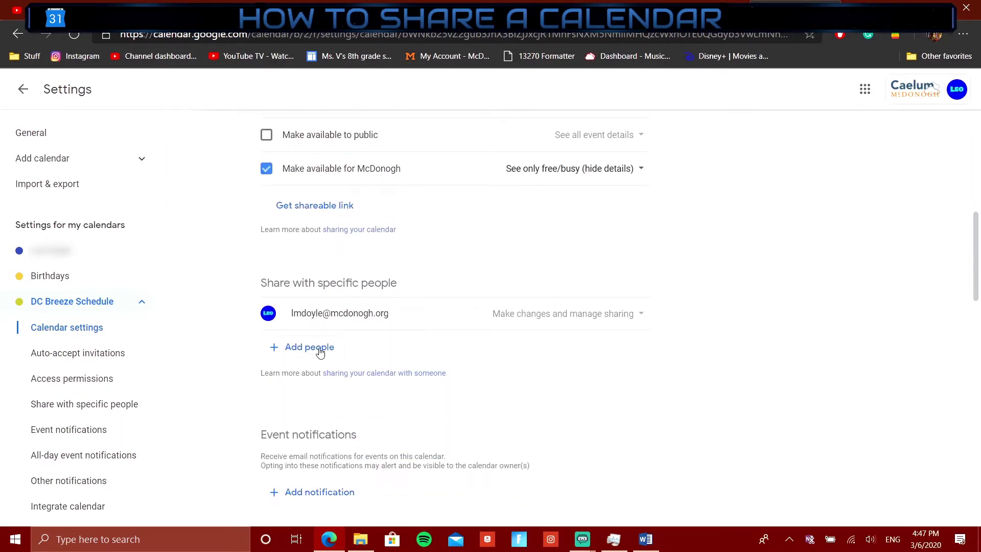
pyautogui.click(23, 100)
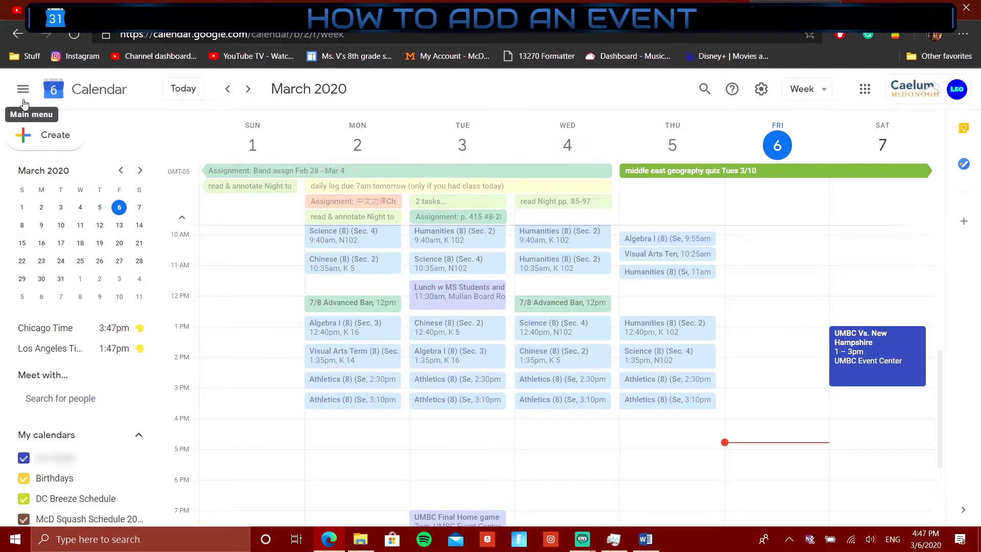
# Step: Start a new event titled "test event" and set its date to Mar 5, 2020
pyautogui.click(766, 394)
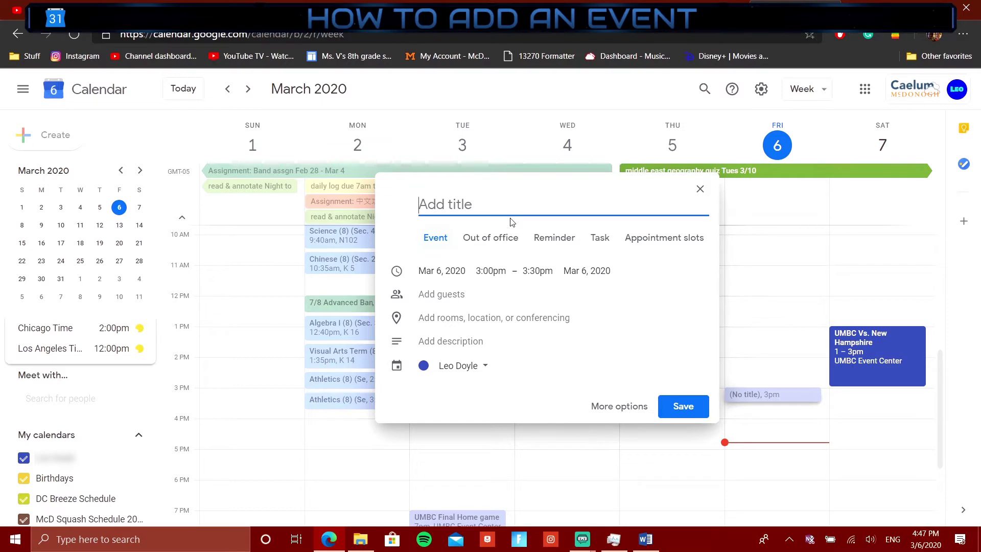
pyautogui.write('test event')
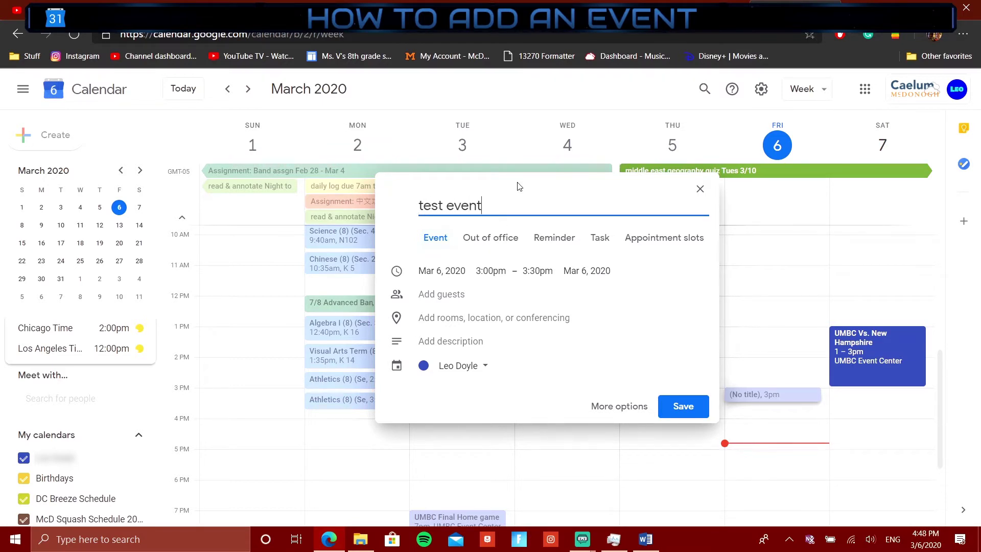
pyautogui.click(463, 276)
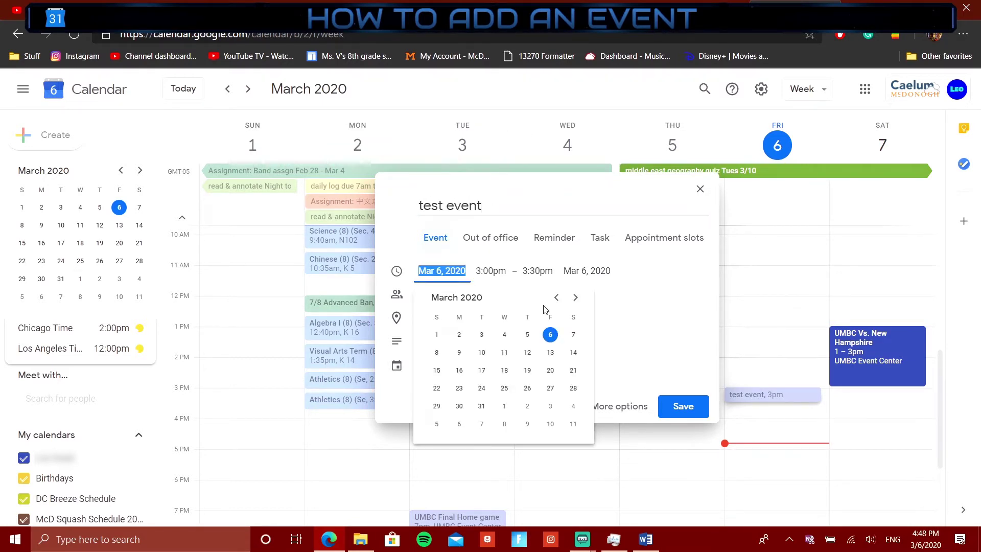
pyautogui.click(532, 332)
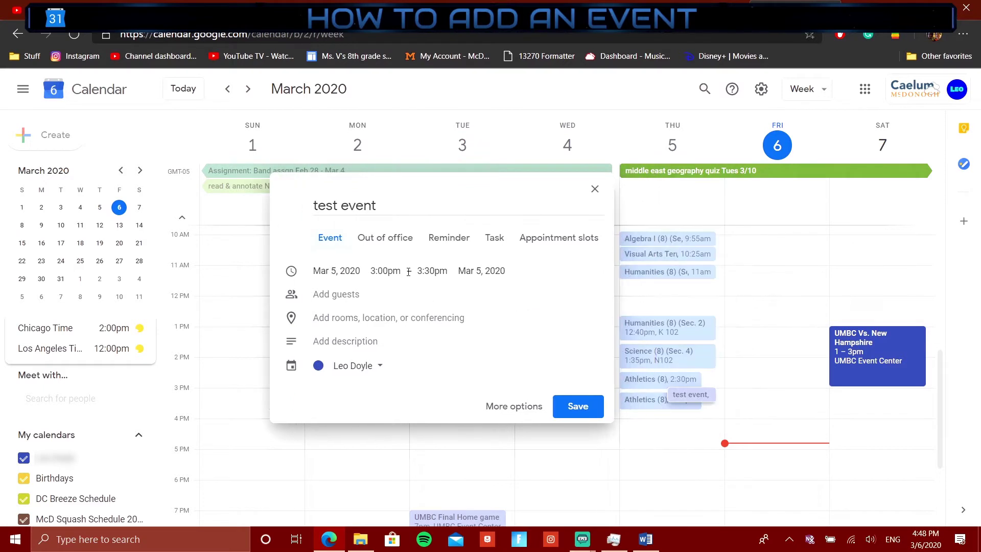
# Step: Set the test event's time to run from 2:45pm to 3:45pm
pyautogui.click(401, 272)
pyautogui.click(449, 332)
pyautogui.click(433, 271)
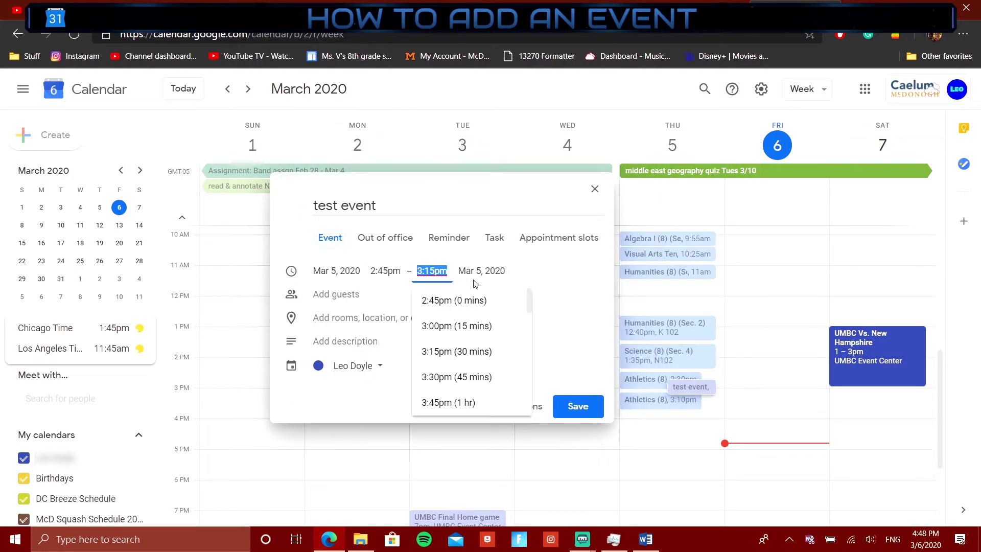
pyautogui.click(475, 401)
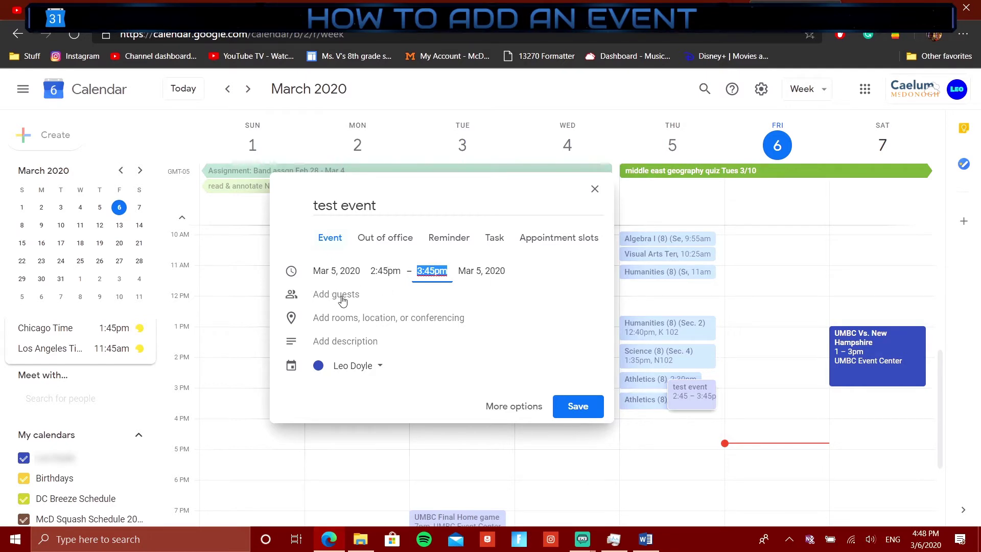
# Step: Set the test event's location to San Jose, CA, USA, and discard the unsaved event
pyautogui.click(369, 320)
pyautogui.click(391, 352)
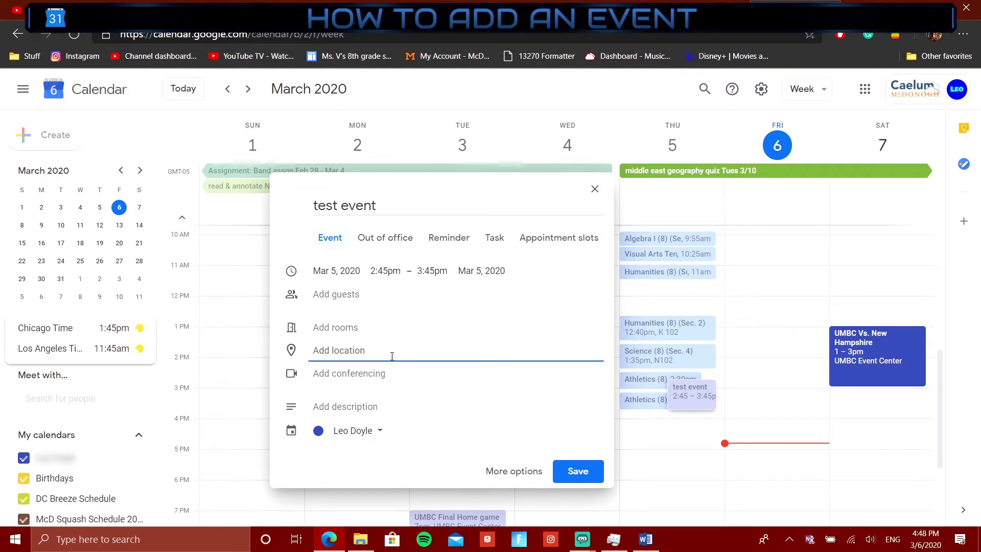
pyautogui.write('san')
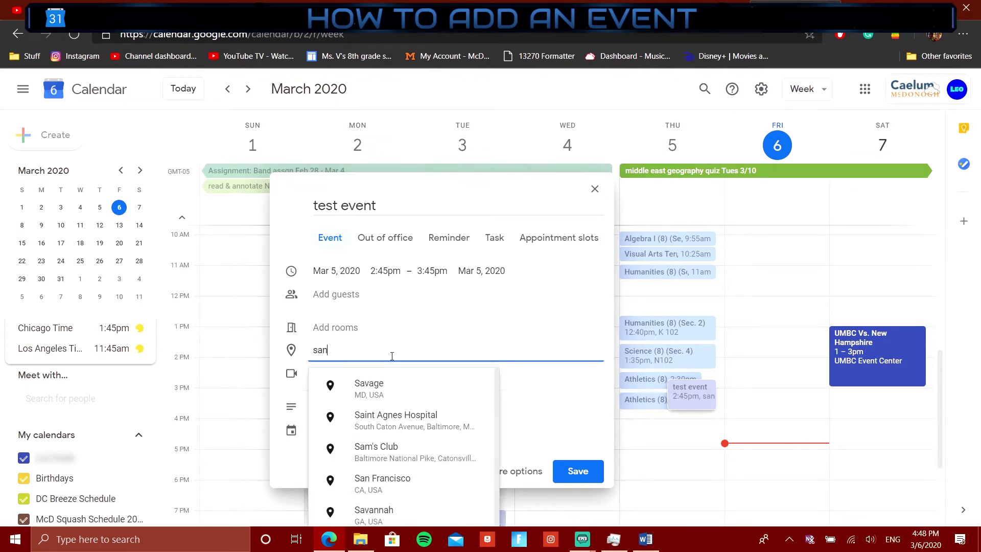
pyautogui.write(' Jo')
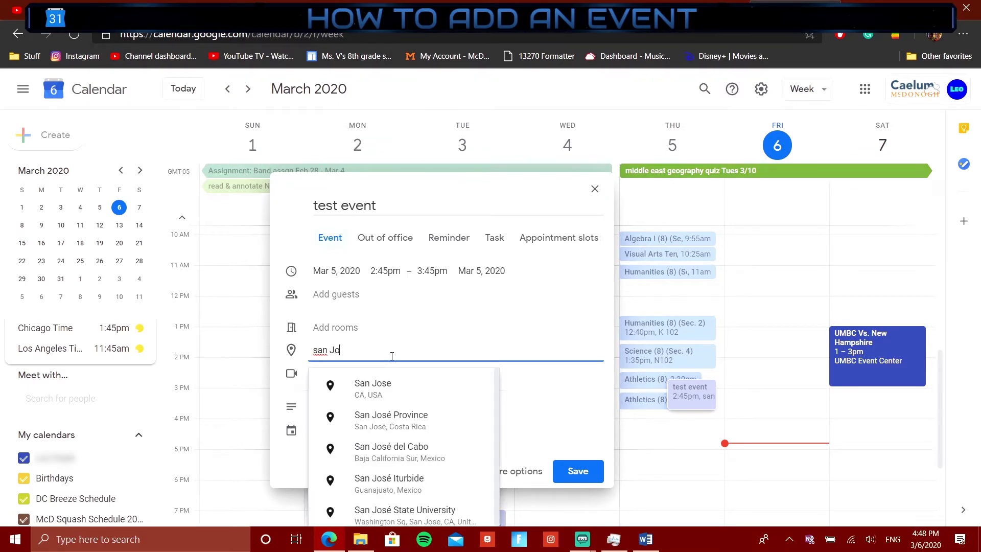
pyautogui.click(383, 385)
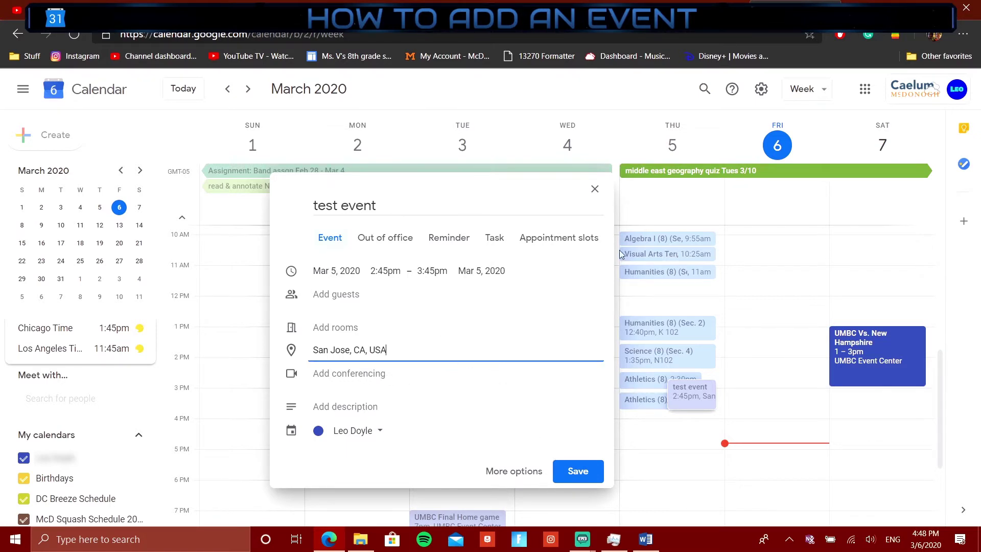
pyautogui.click(595, 189)
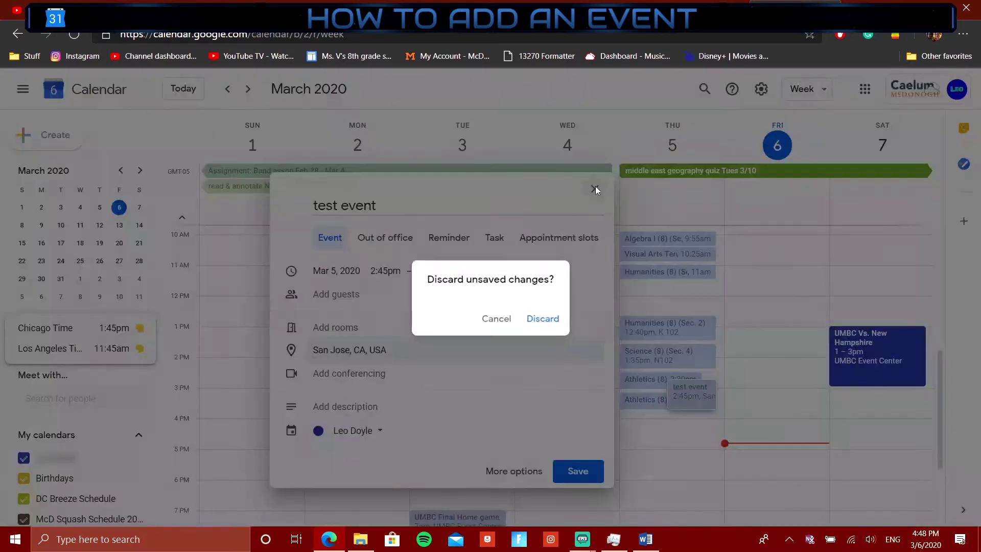
pyautogui.click(542, 318)
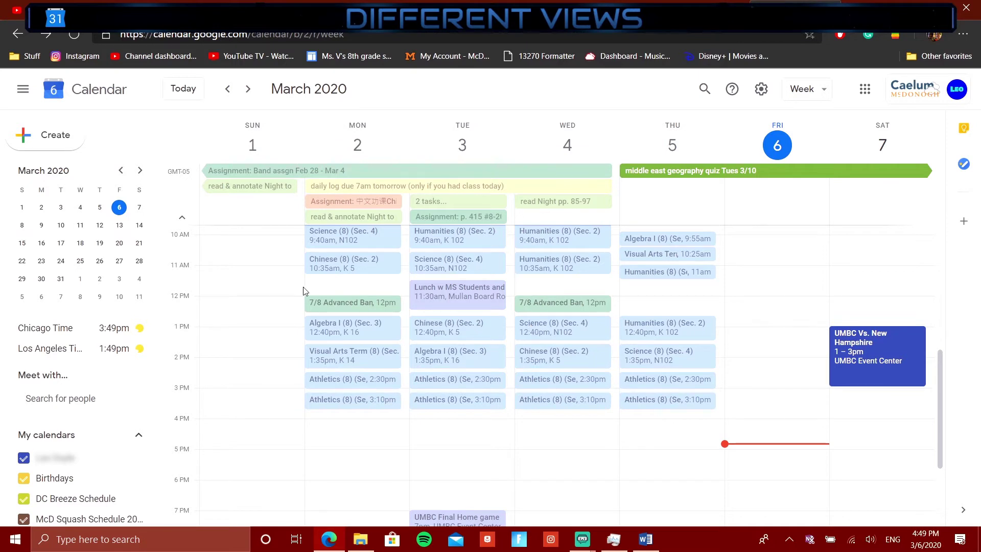
# Step: Switch the calendar to Day view and go back one day to look through the schedule for Thursday, March 5
pyautogui.click(812, 89)
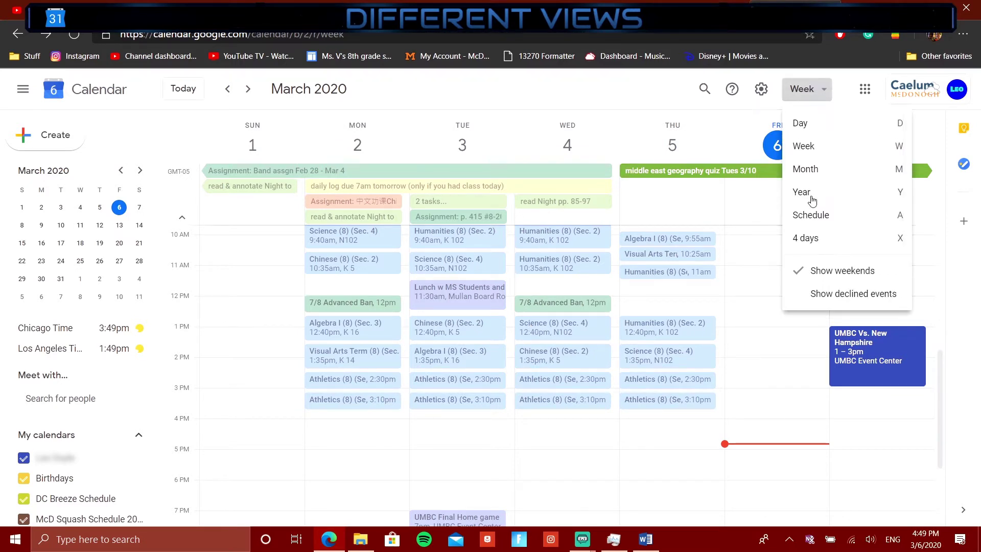
pyautogui.click(862, 123)
pyautogui.scroll(-2, 679, 210)
pyautogui.scroll(8, 658, 278)
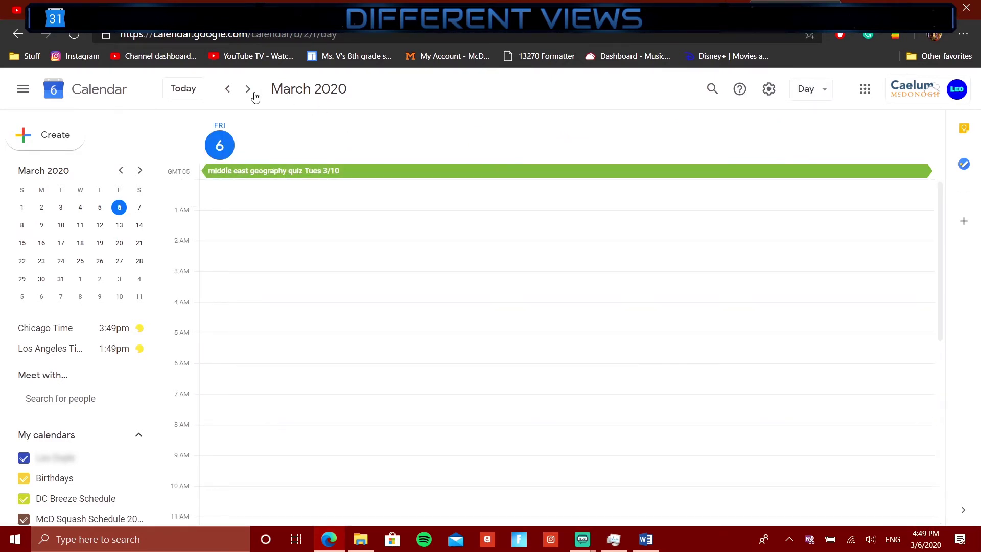
pyautogui.click(227, 89)
pyautogui.scroll(-5, 350, 290)
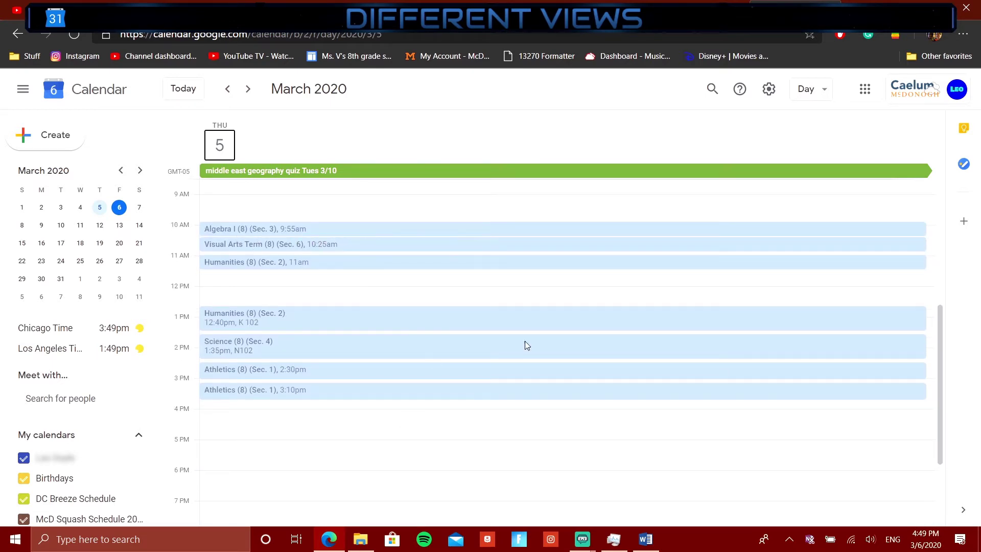
# Step: Switch the calendar to Week view and look over the week's schedule
pyautogui.click(816, 89)
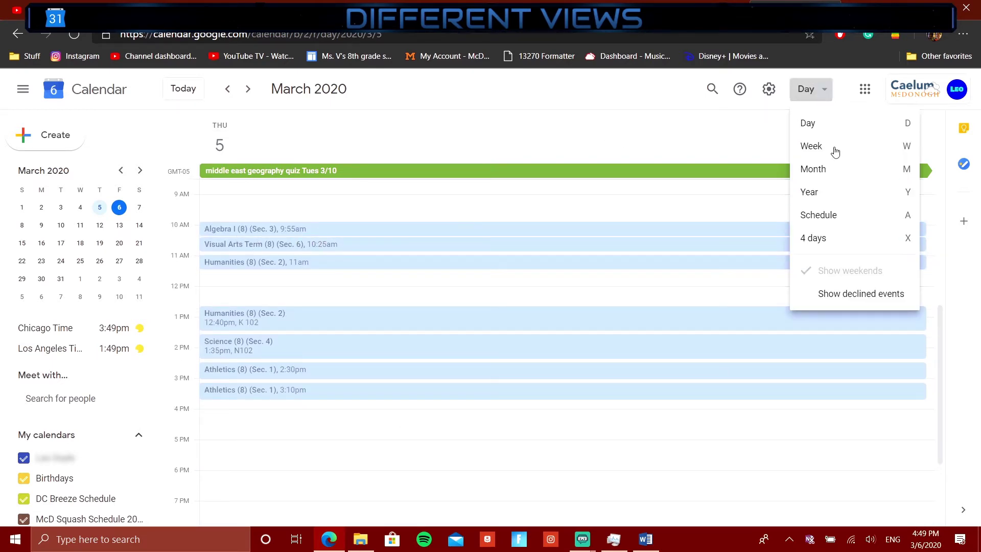
pyautogui.click(841, 145)
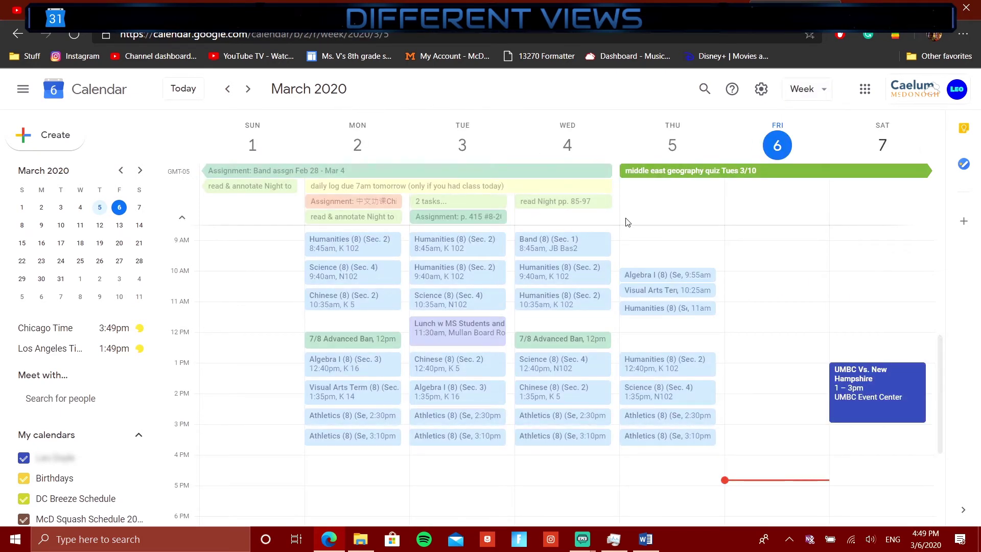
pyautogui.scroll(2, 404, 306)
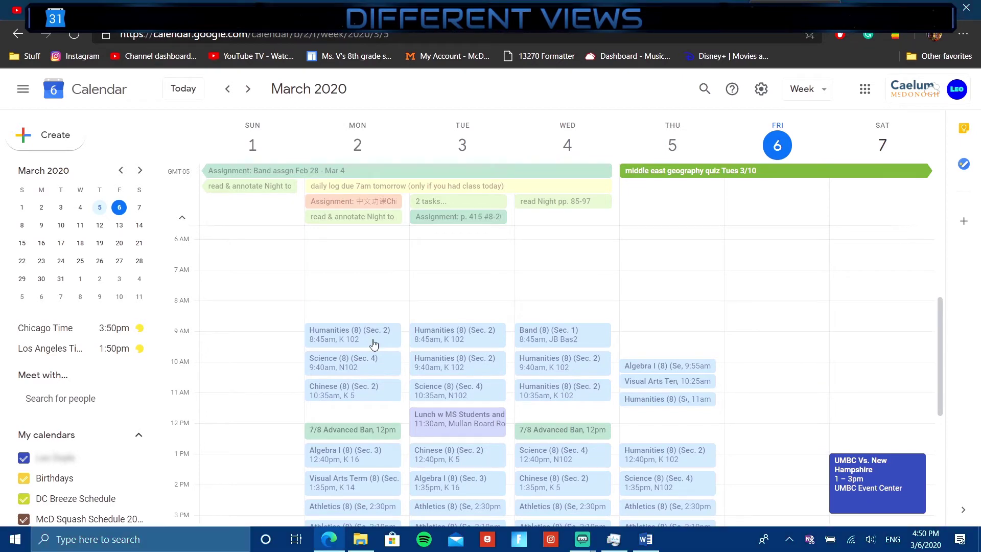
pyautogui.scroll(-2, 459, 348)
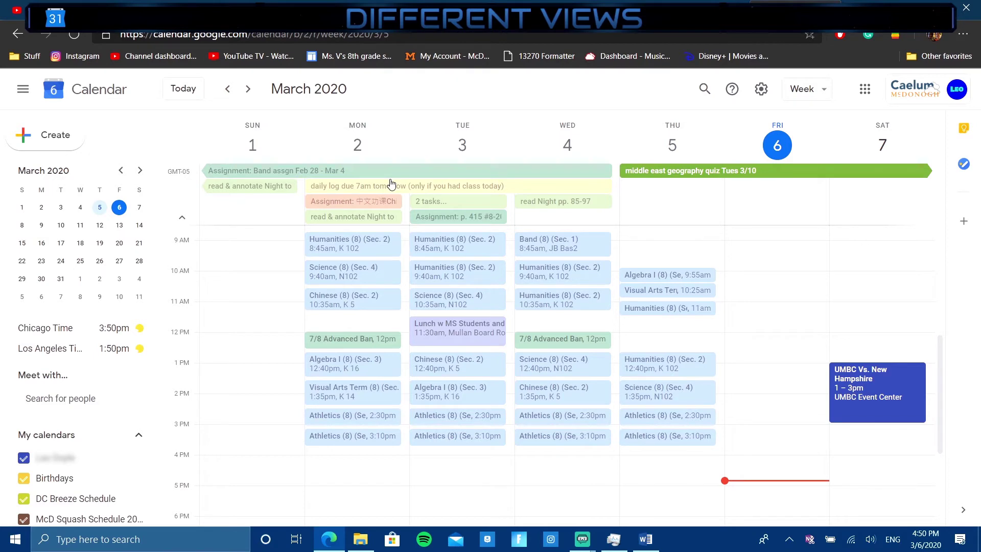
# Step: Switch the calendar to Month view, show the full list of events for Thursday, March 5, and close it again
pyautogui.click(802, 96)
pyautogui.click(804, 165)
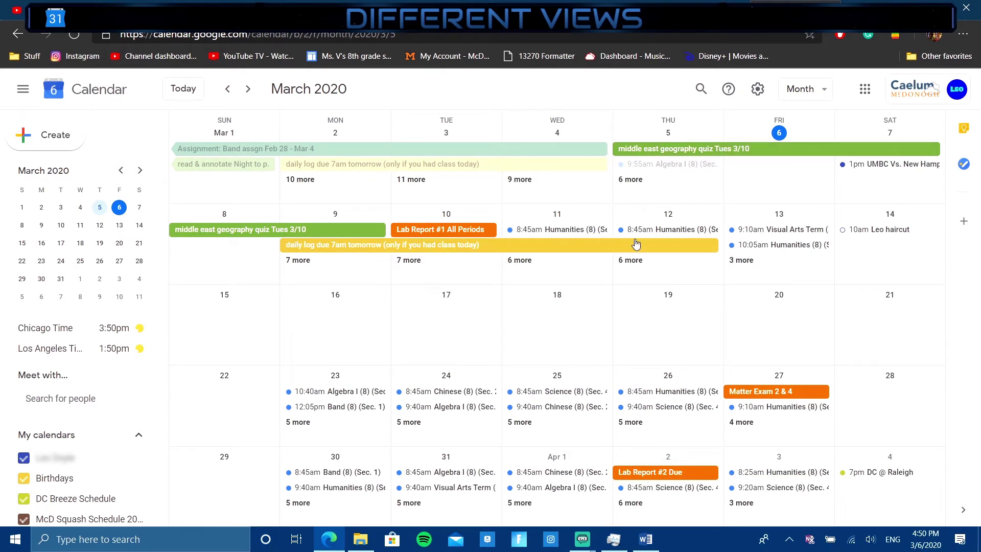
pyautogui.click(628, 180)
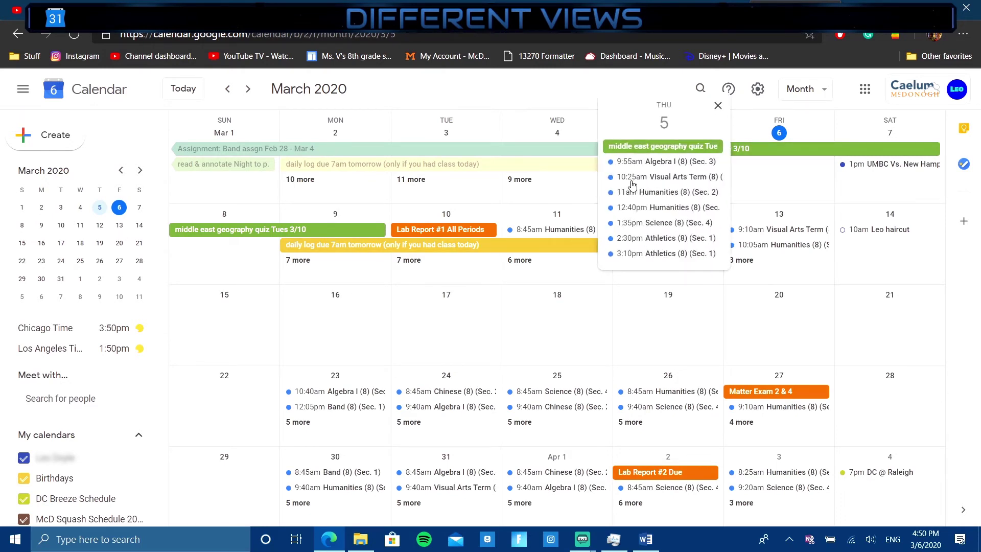
pyautogui.click(718, 117)
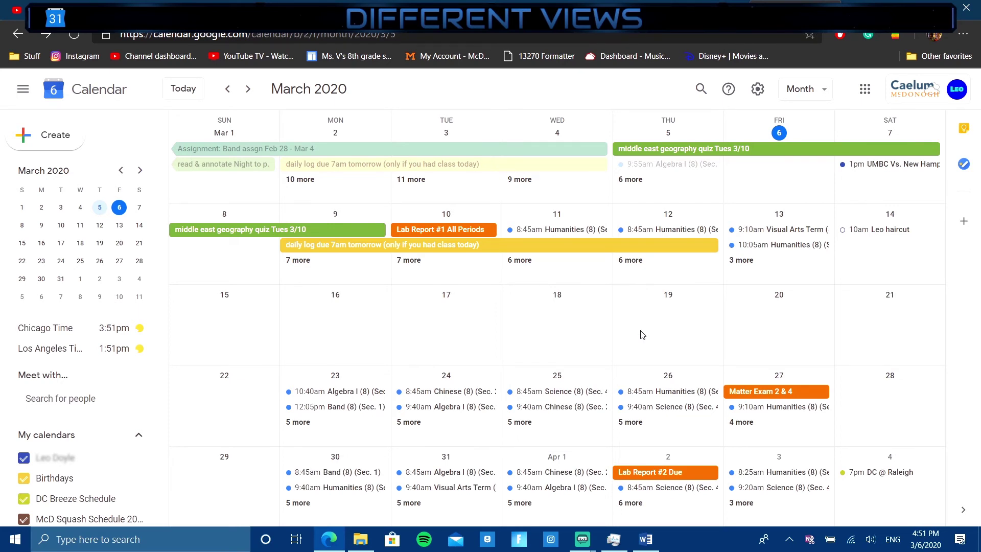
# Step: Switch the calendar to Year view and look through the months of 2020
pyautogui.click(796, 89)
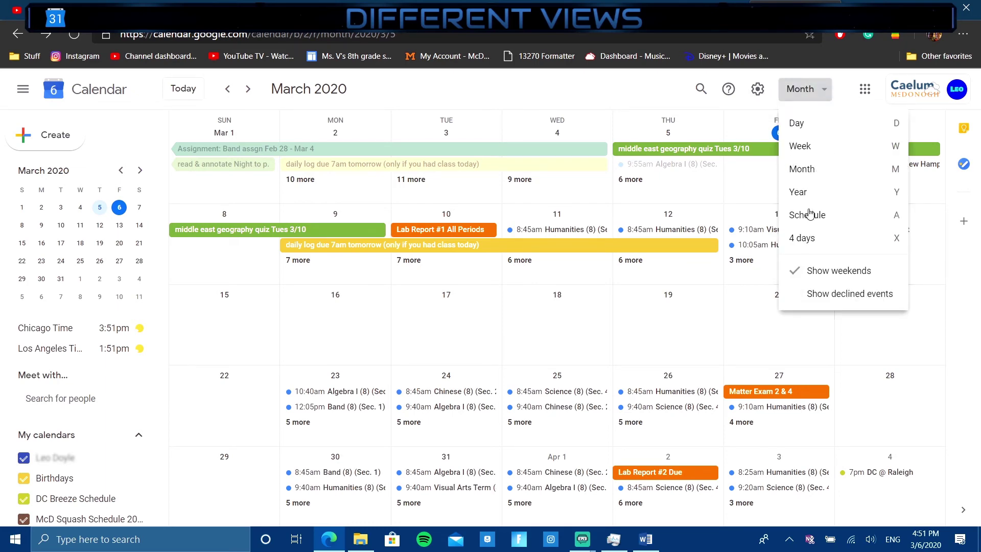
pyautogui.click(806, 192)
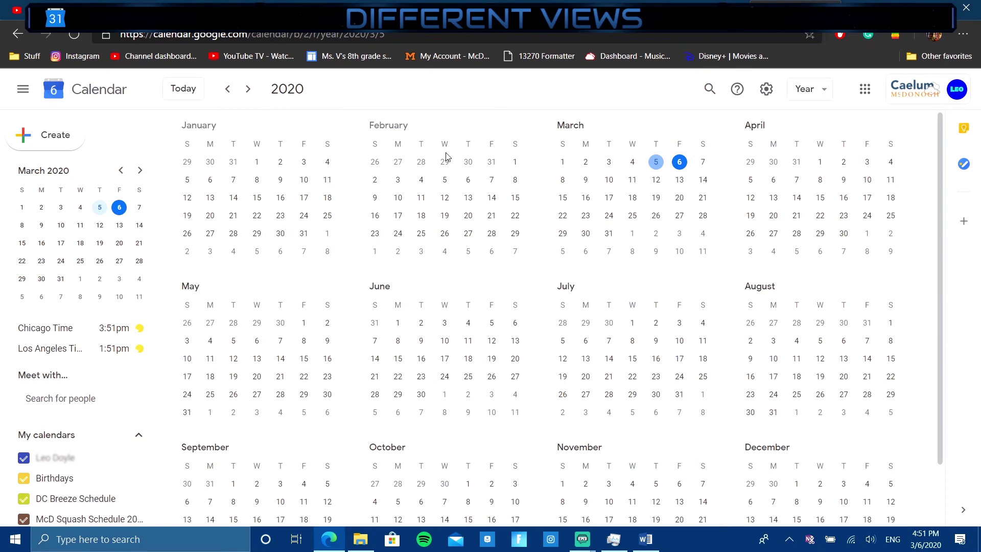
pyautogui.scroll(-2, 445, 156)
pyautogui.scroll(2, 719, 210)
pyautogui.scroll(-1, 710, 204)
# Step: Switch the calendar to Schedule view and look through the list of upcoming events from March 5 to March 12
pyautogui.click(811, 91)
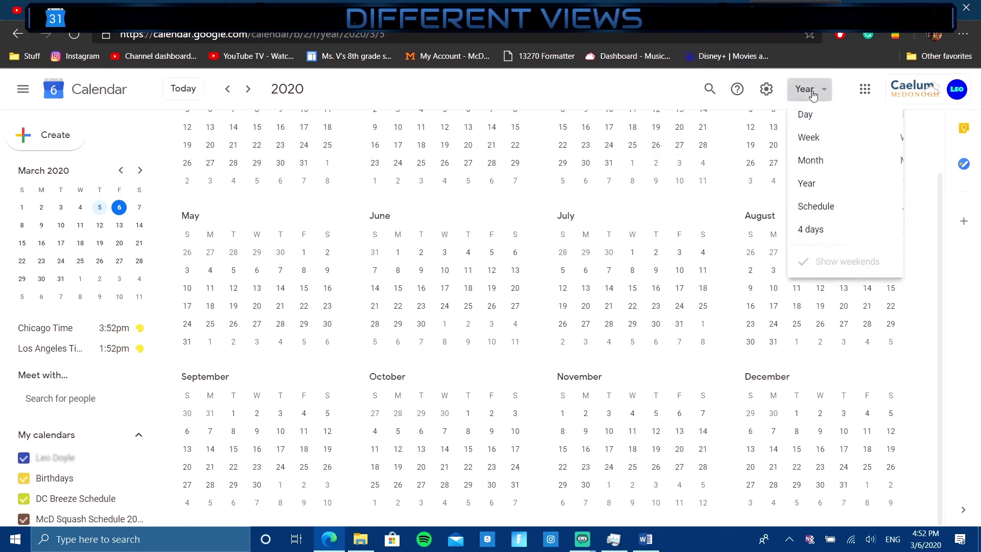
pyautogui.click(862, 223)
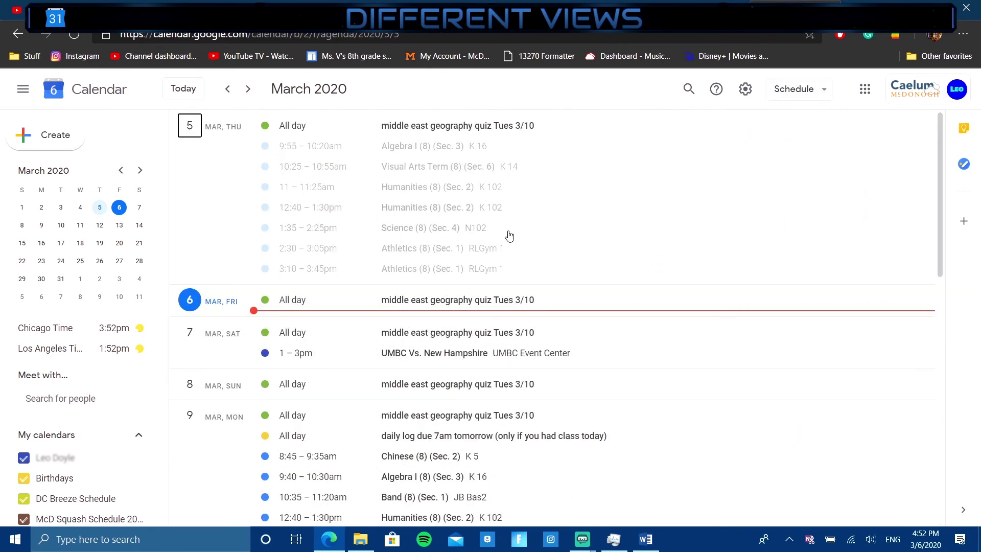
pyautogui.scroll(-12, 509, 235)
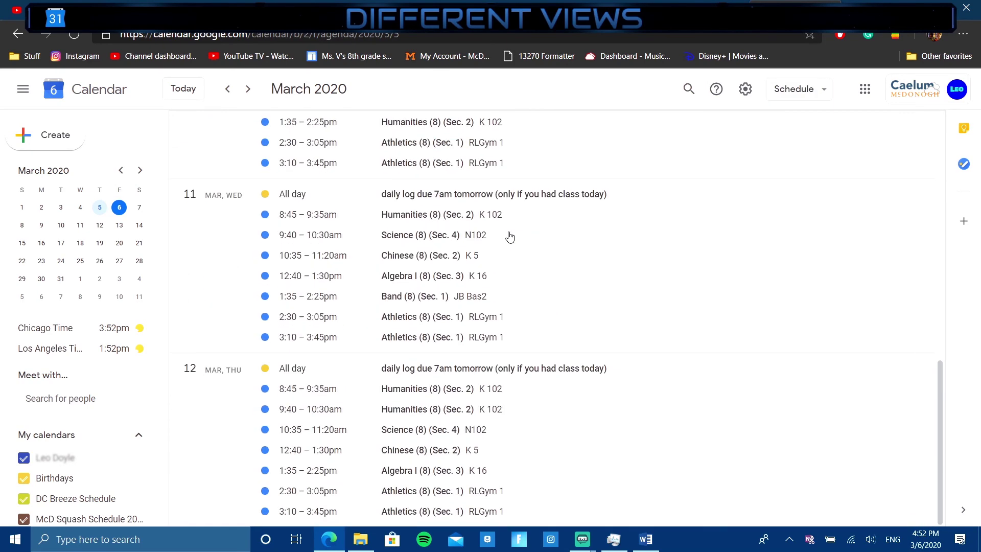
pyautogui.scroll(10, 509, 236)
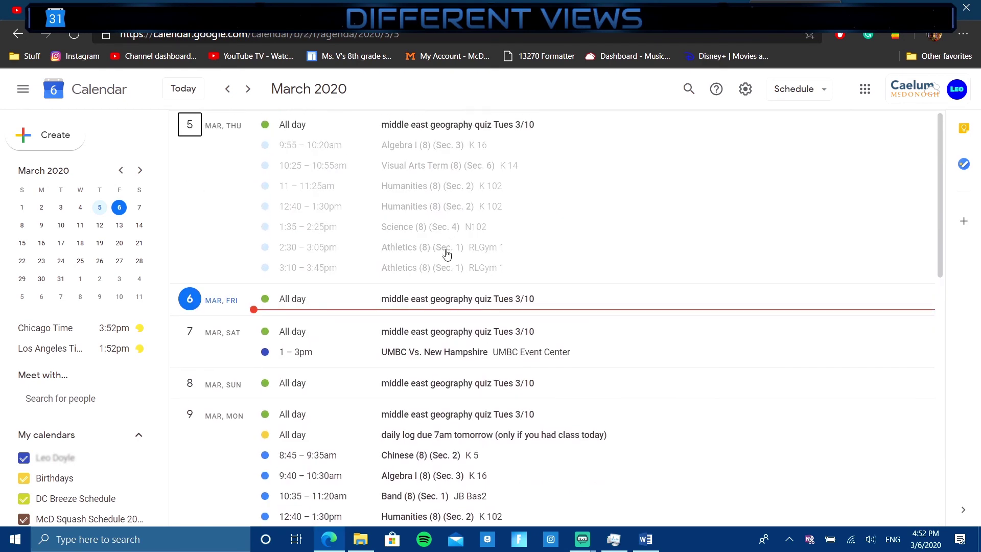
pyautogui.scroll(-10, 447, 254)
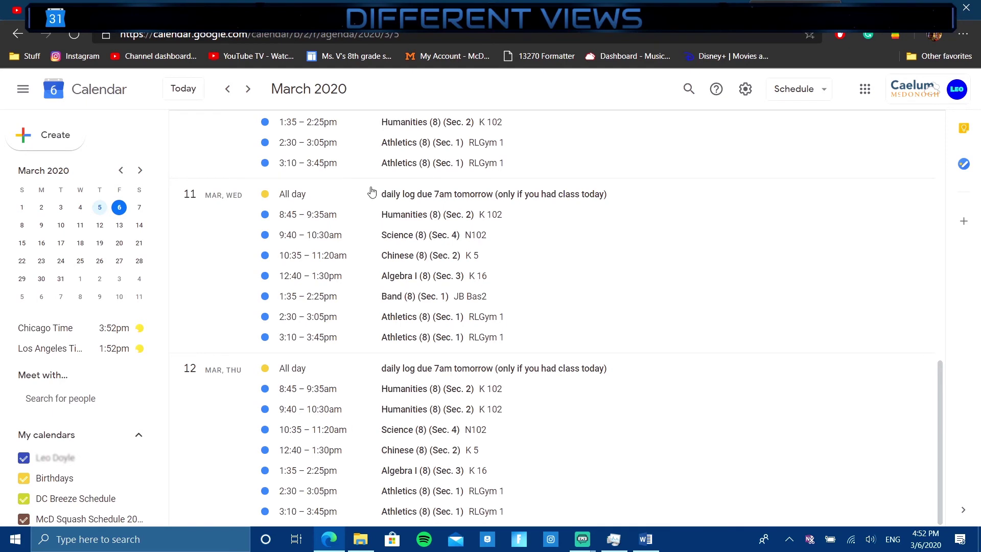
# Step: Show the calendar in the 4 days view and return it to Week view
pyautogui.click(814, 88)
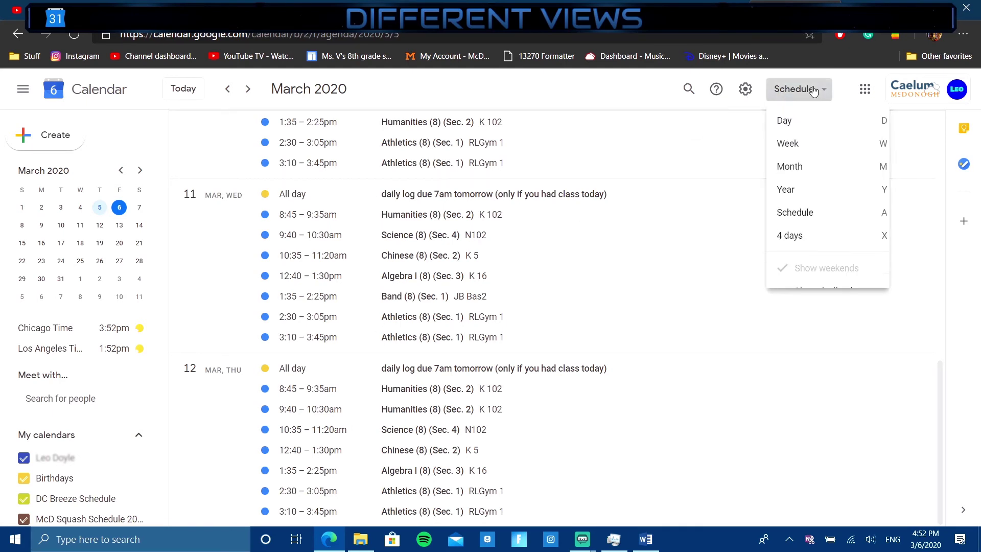
pyautogui.click(792, 237)
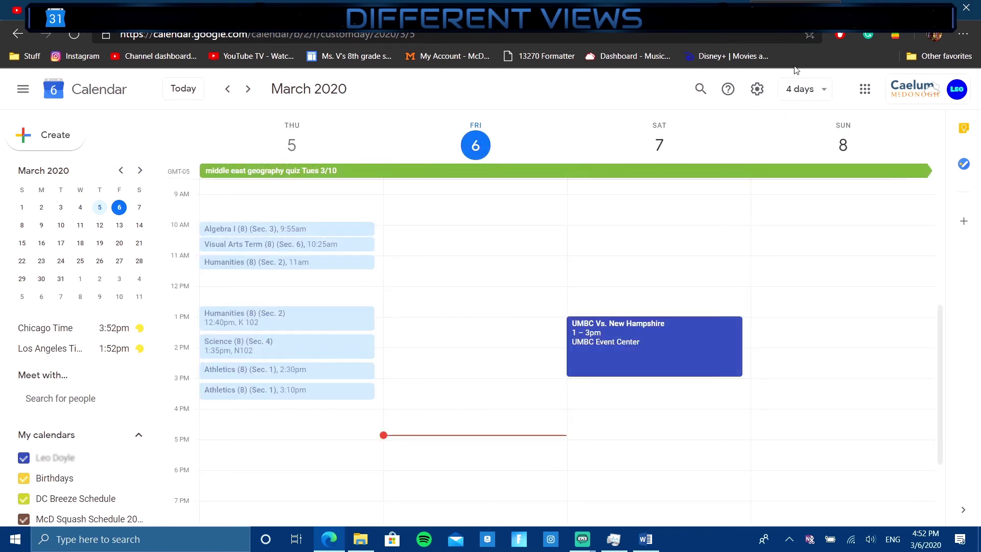
pyautogui.click(816, 92)
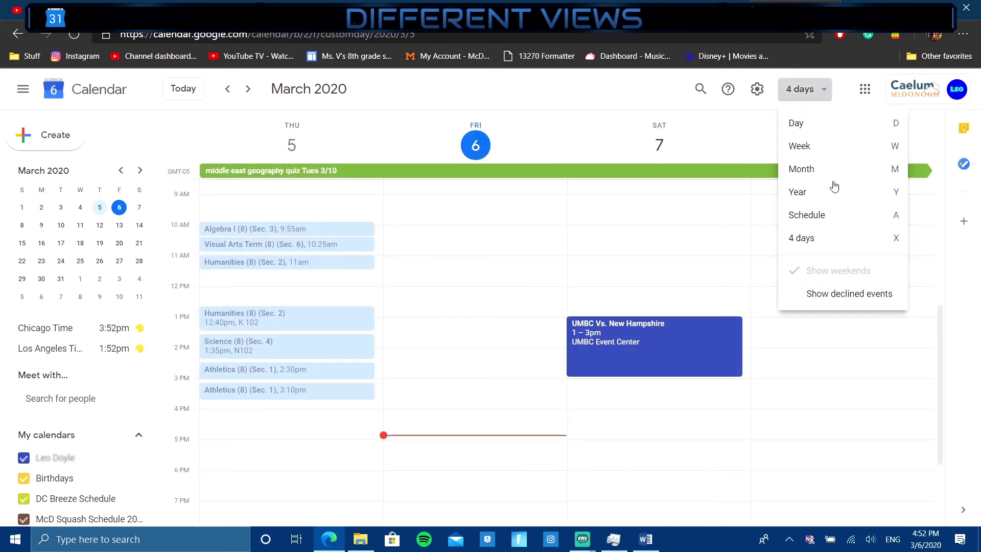
pyautogui.click(820, 149)
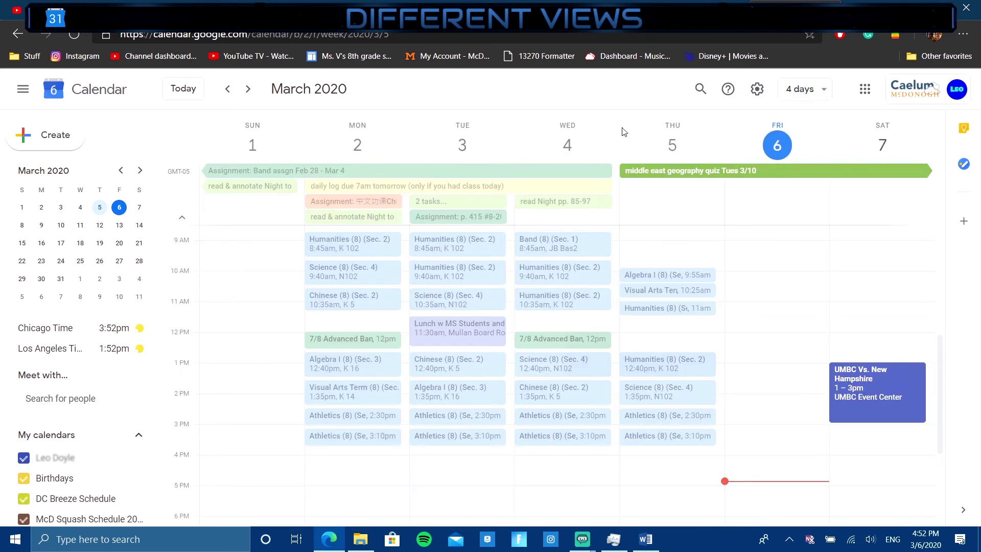